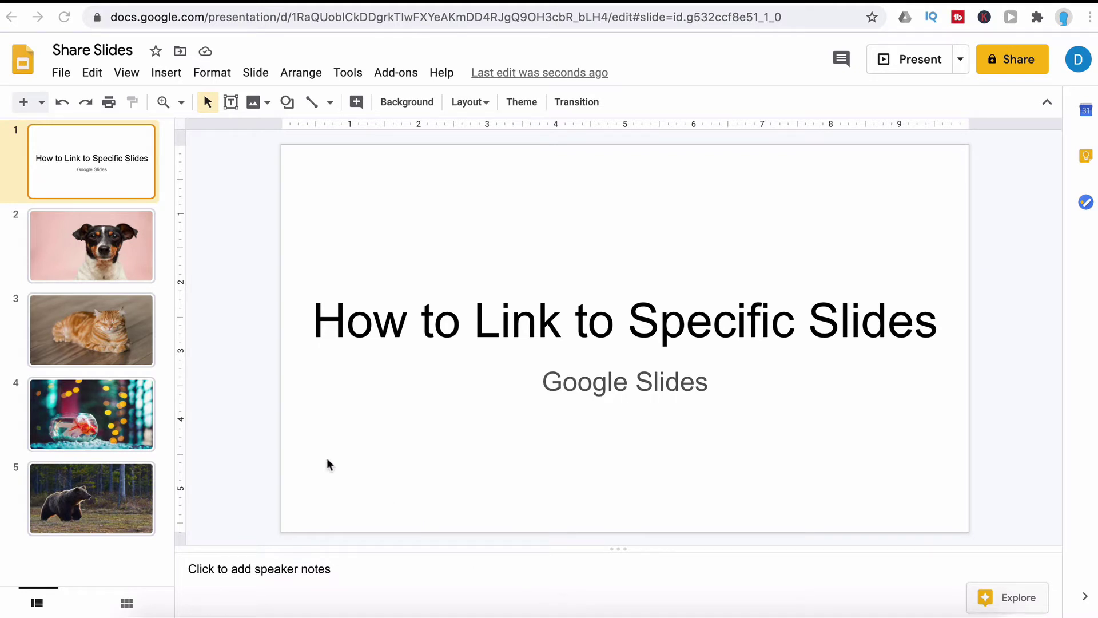
Move from the dog slide through the cat slide to slide 4, the goldfish picture.
{"action": "left_click", "coordinate": [122, 255]}
{"action": "left_click", "coordinate": [106, 317]}
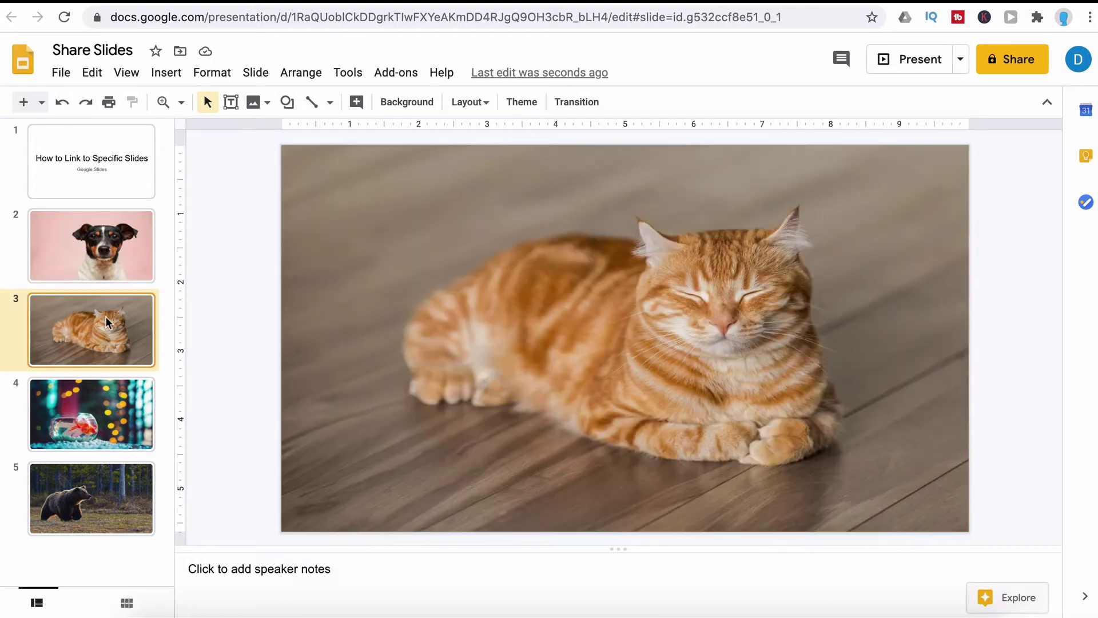
{"action": "left_click", "coordinate": [109, 395]}
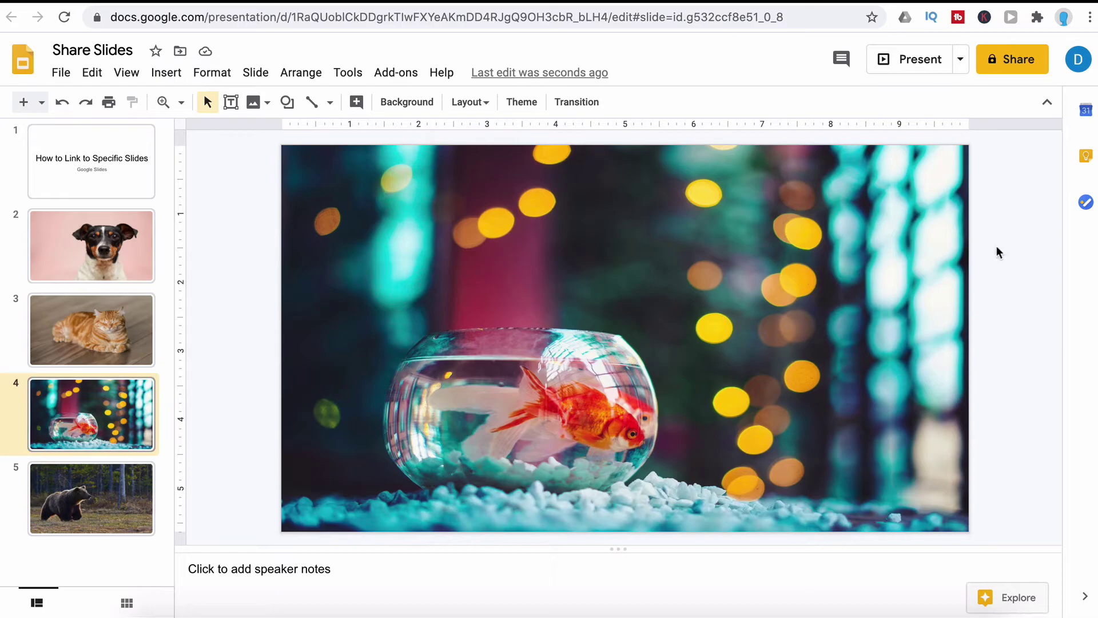
Set the presentation's link access to 'Anyone with the link' as viewer and close sharing.
{"action": "left_click", "coordinate": [1008, 68]}
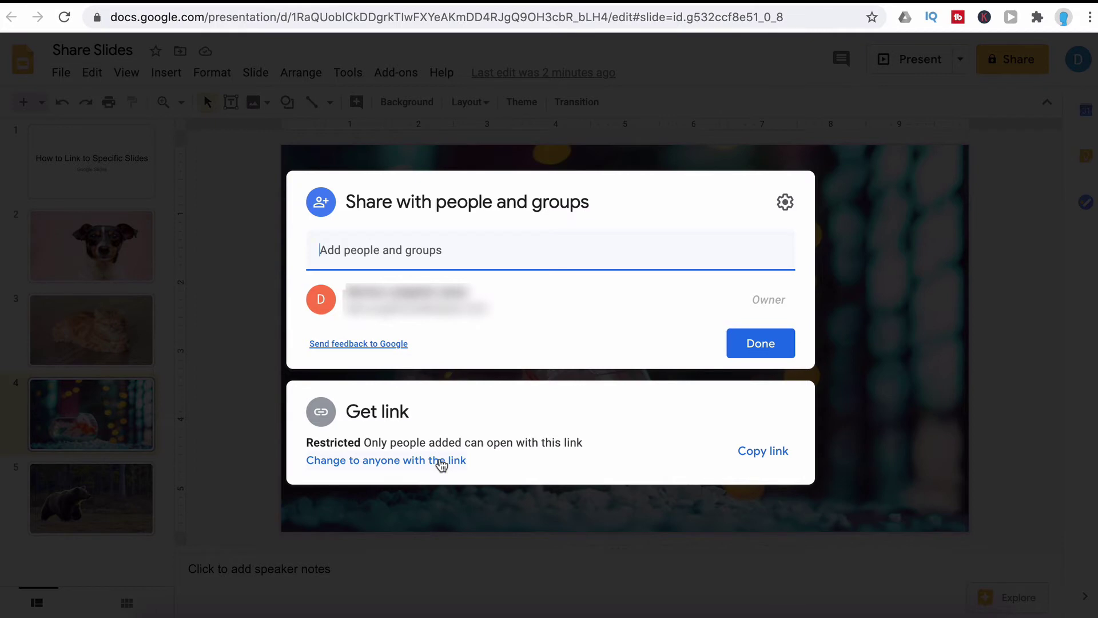
{"action": "left_click", "coordinate": [441, 465]}
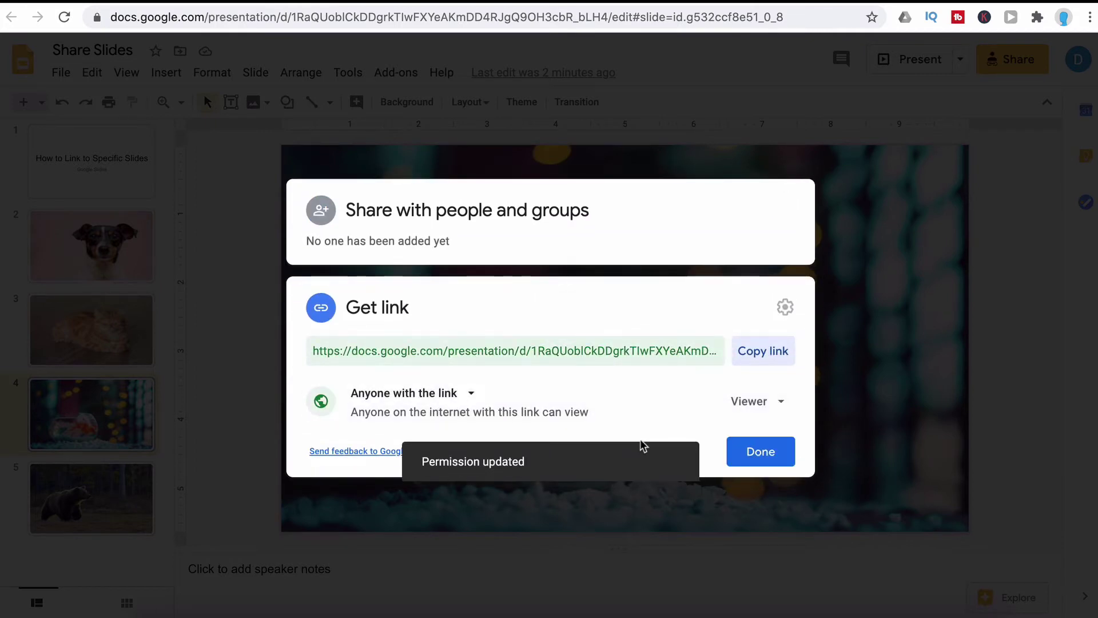
{"action": "left_click", "coordinate": [114, 248]}
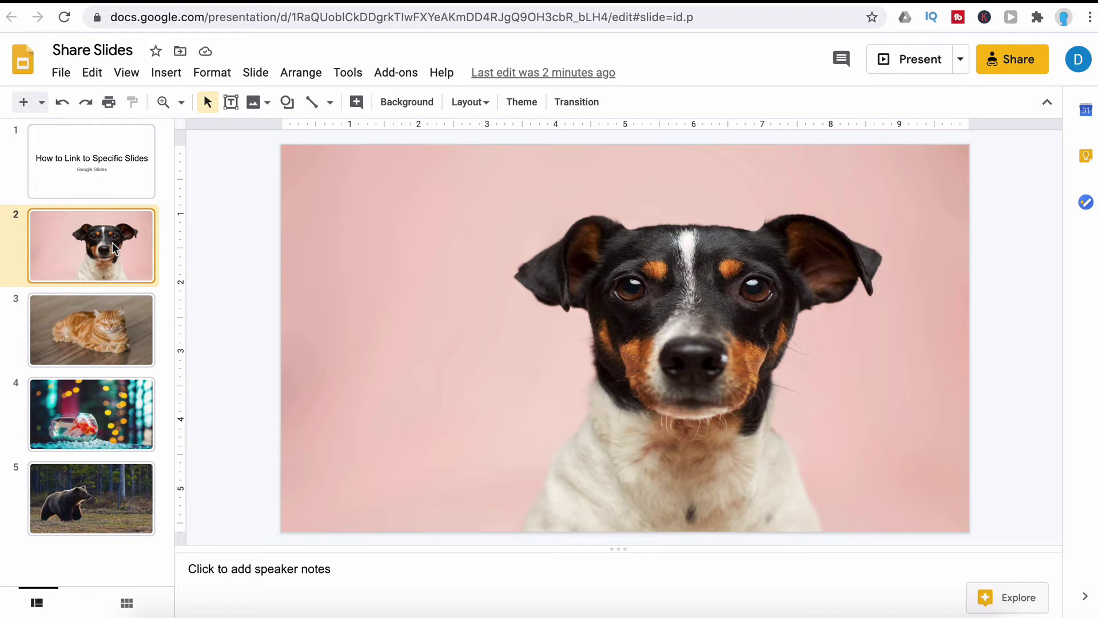
Show each slide in turn, from the title slide to the bear slide, watching the slide id change.
{"action": "left_click", "coordinate": [108, 187]}
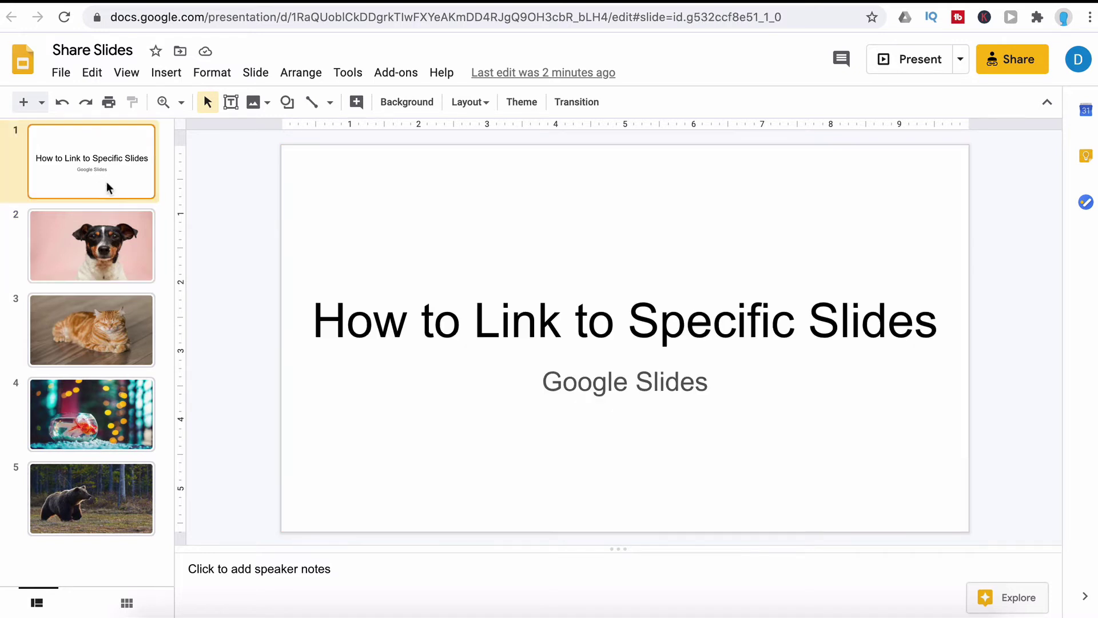
{"action": "left_click", "coordinate": [101, 250]}
{"action": "left_click", "coordinate": [92, 308]}
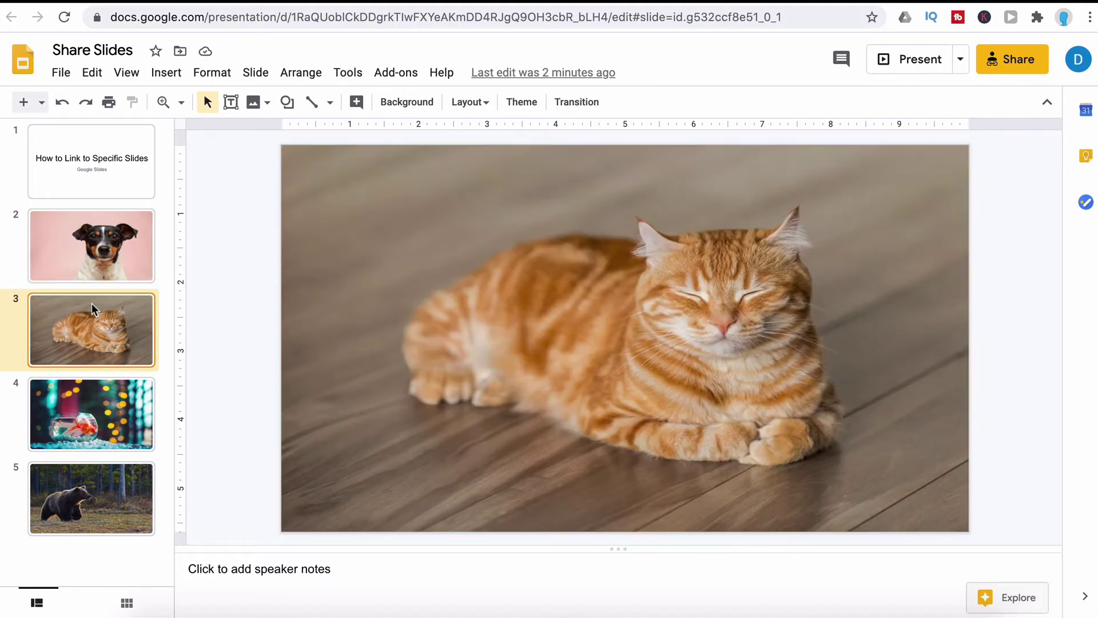
{"action": "left_click", "coordinate": [89, 397]}
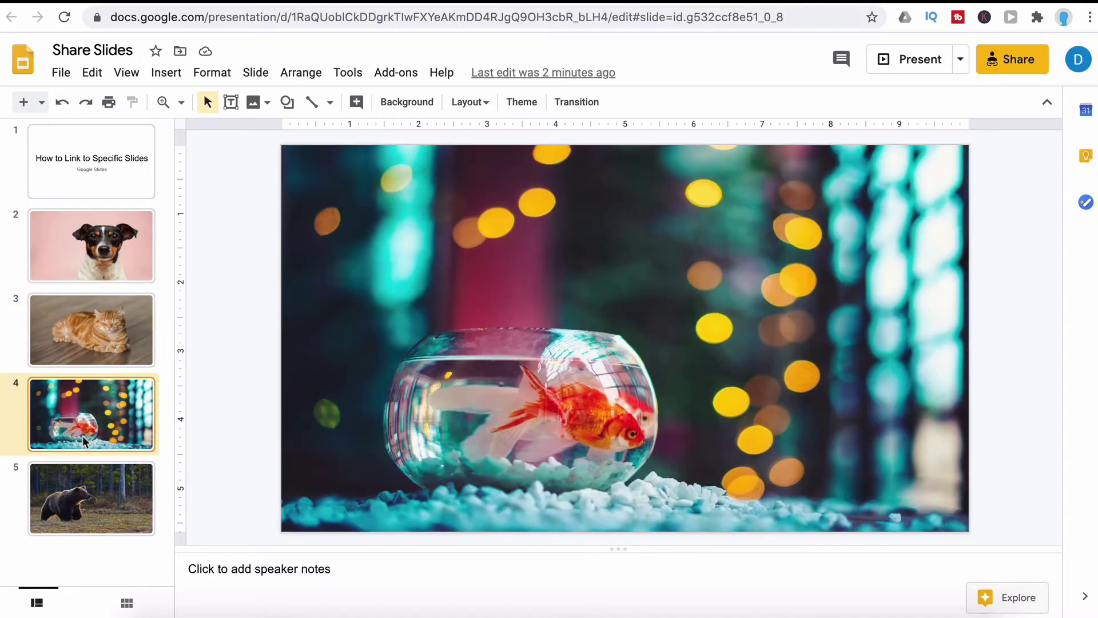
{"action": "left_click", "coordinate": [89, 482]}
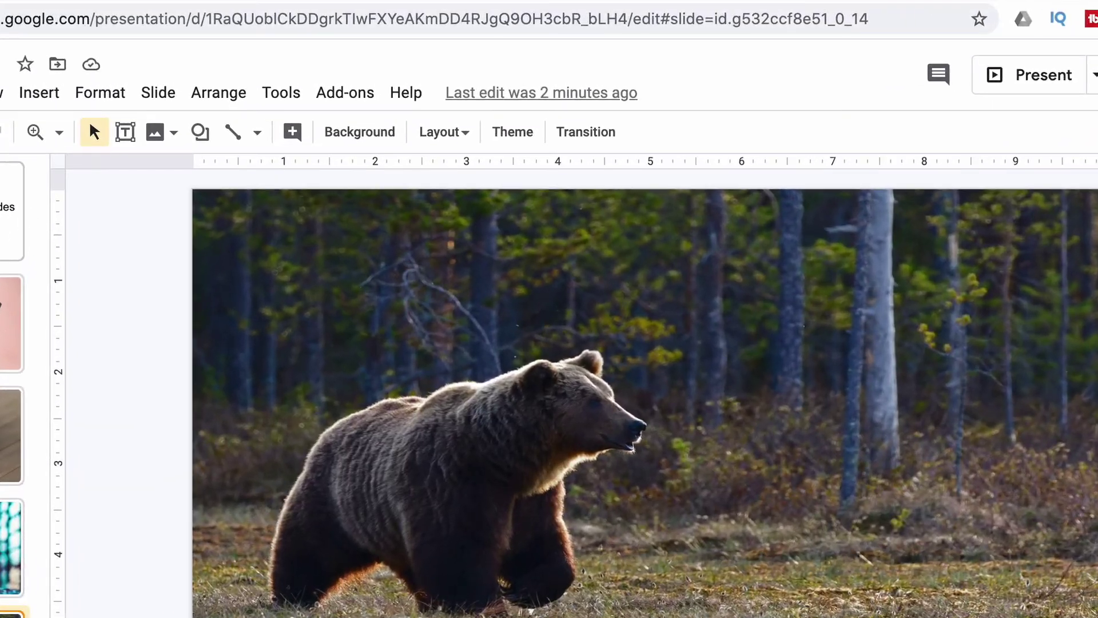
Return to the title slide and arrow down past dog and cat to the goldfish slide.
{"action": "left_click", "coordinate": [90, 190]}
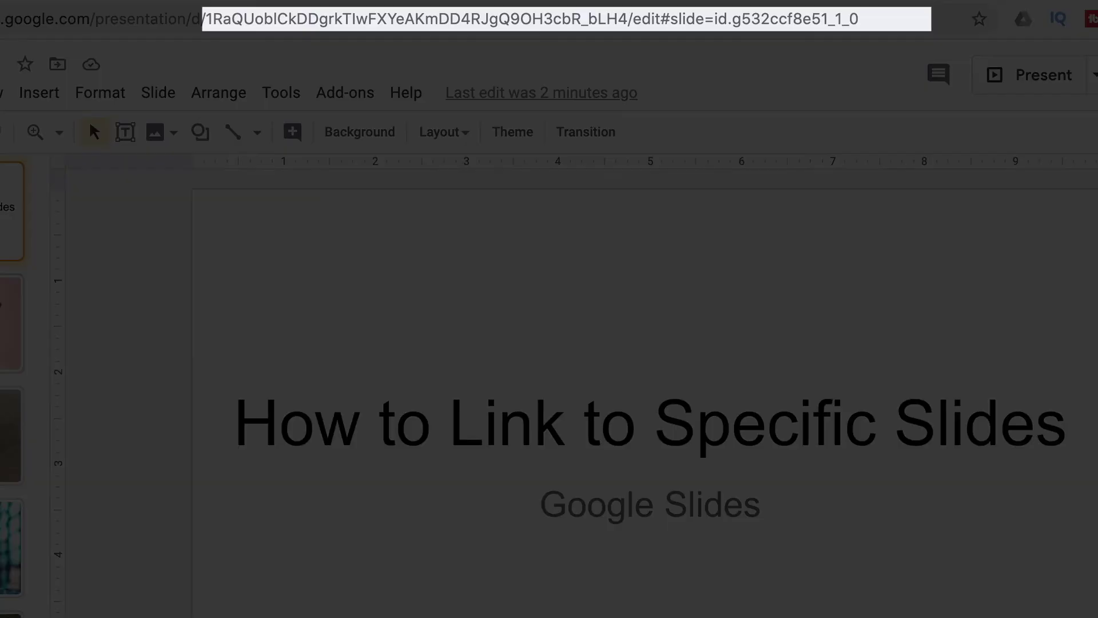
{"action": "key", "text": "Down"}
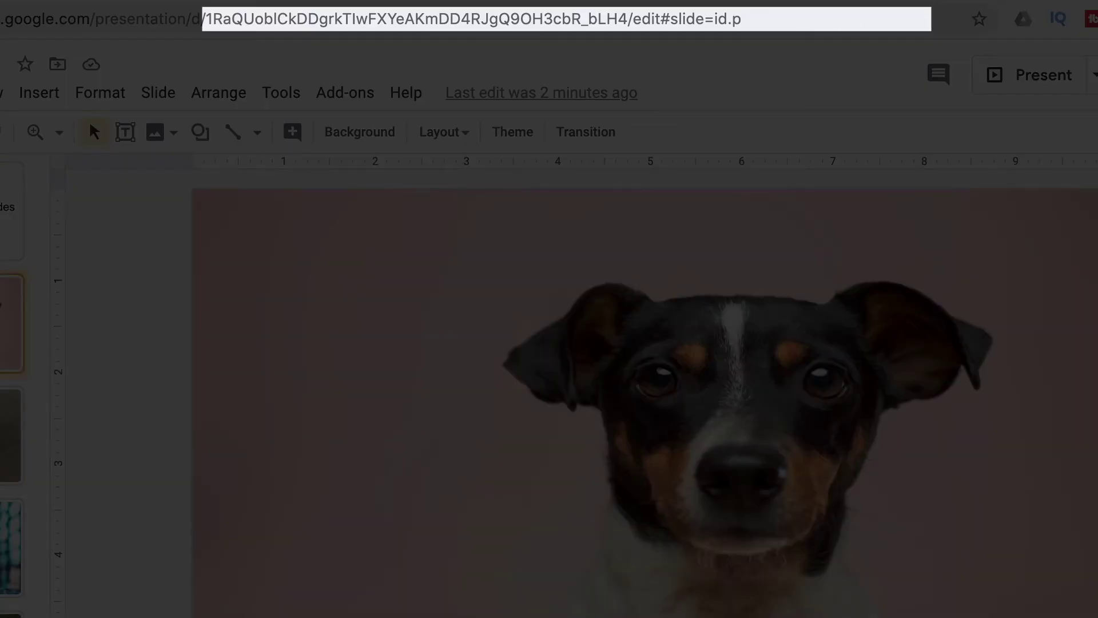
{"action": "key", "text": "Down"}
{"action": "key", "text": "Down"}
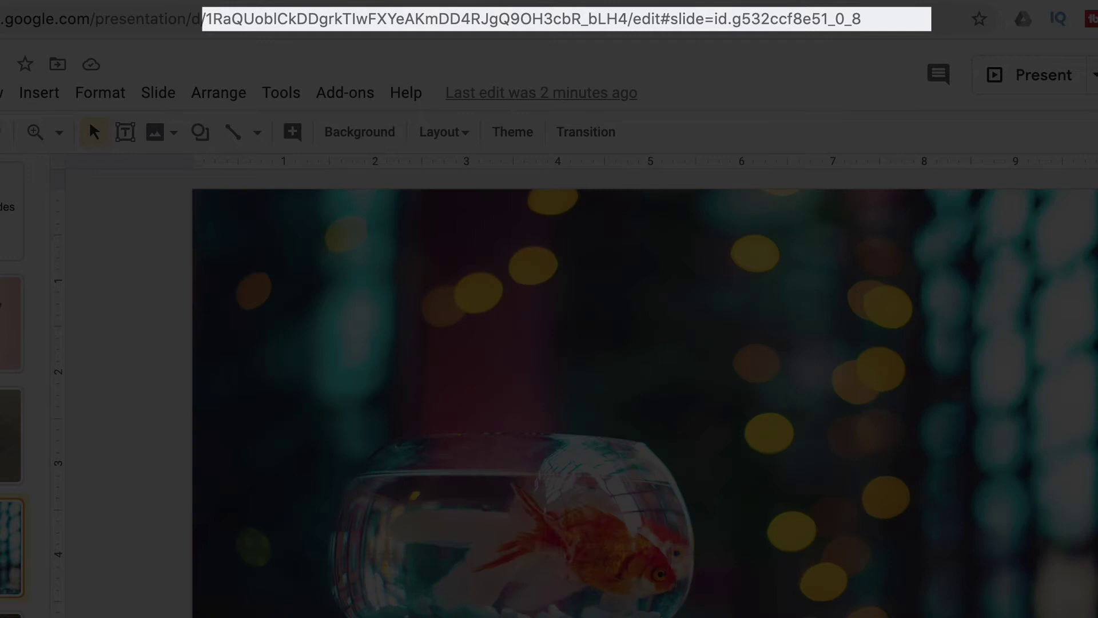
{"action": "key", "text": "Down"}
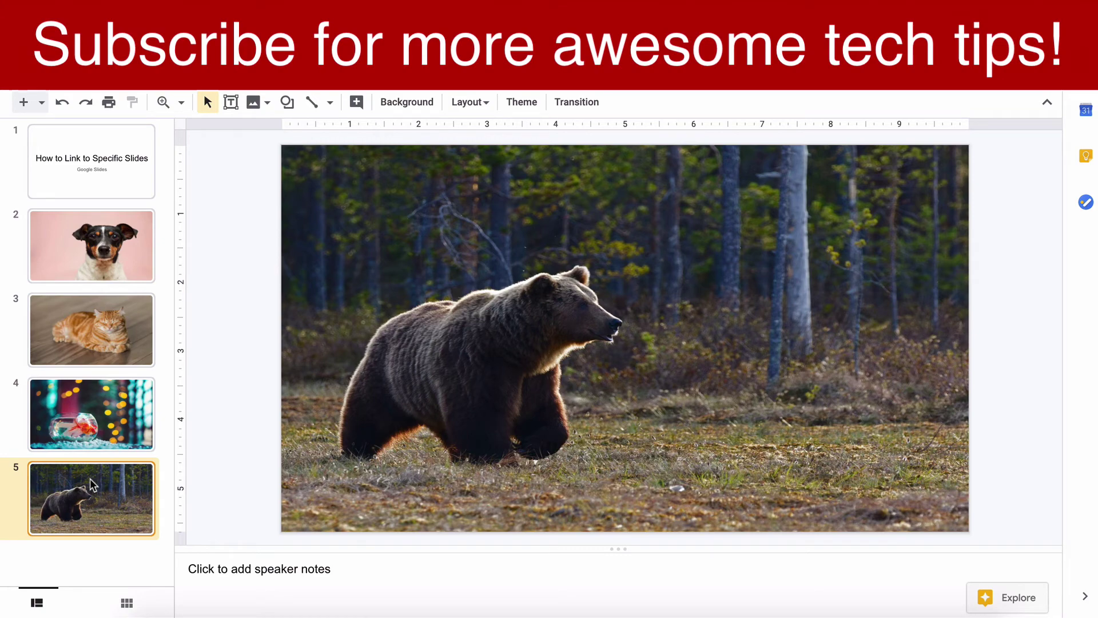
Return to the goldfish slide and select its full web address in the address bar.
{"action": "left_click", "coordinate": [92, 426]}
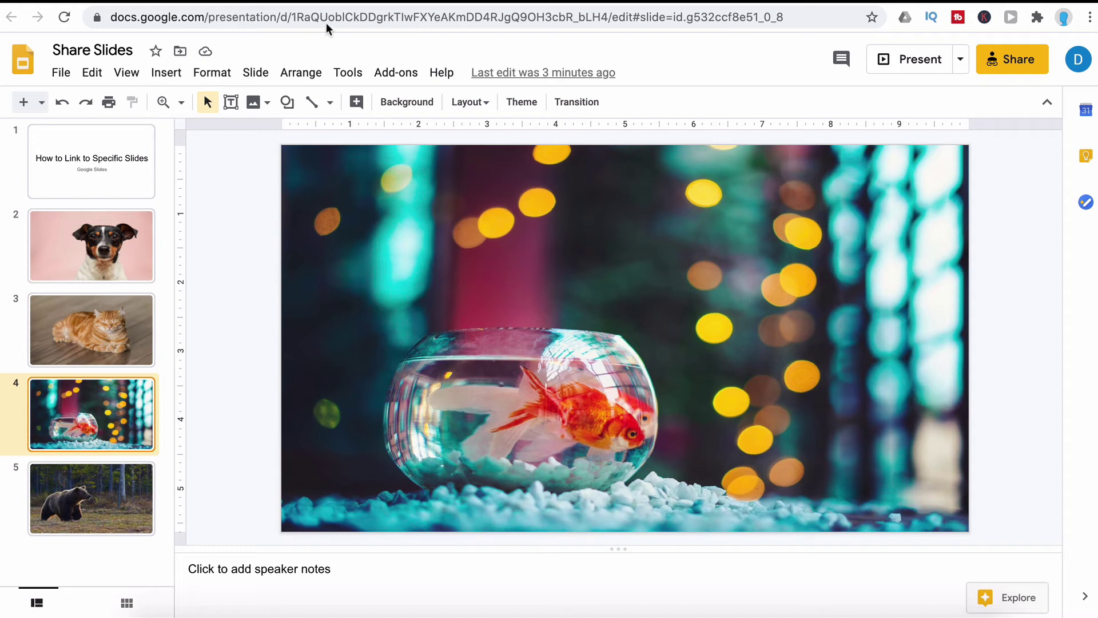
{"action": "left_click", "coordinate": [326, 19]}
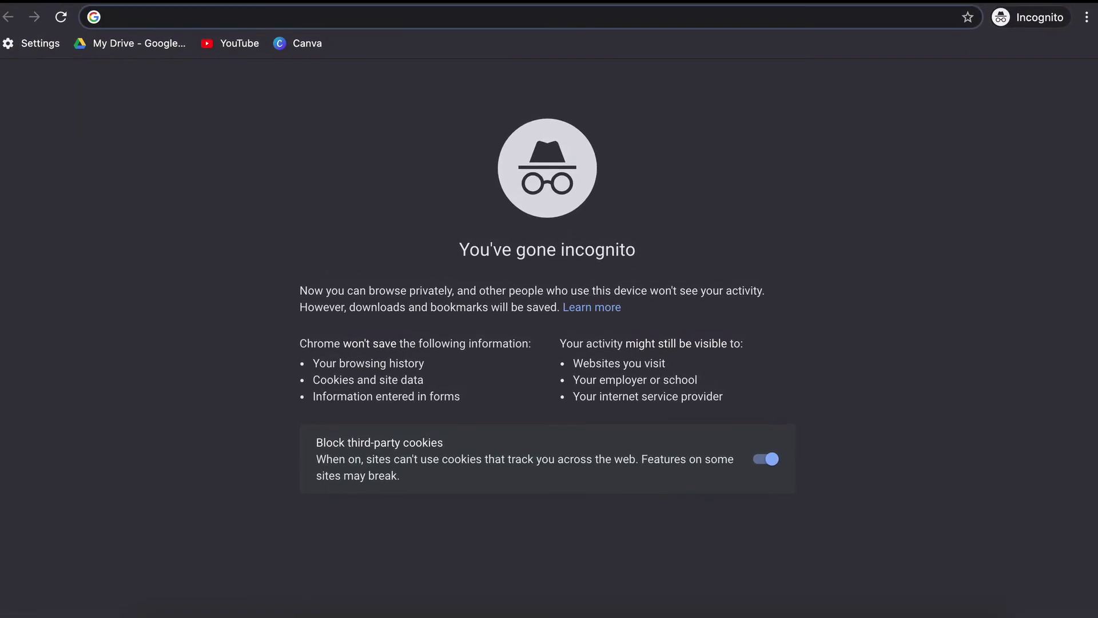
Paste the copied slide 4 link into the incognito window's omnibox.
{"action": "key", "text": "ctrl+v"}
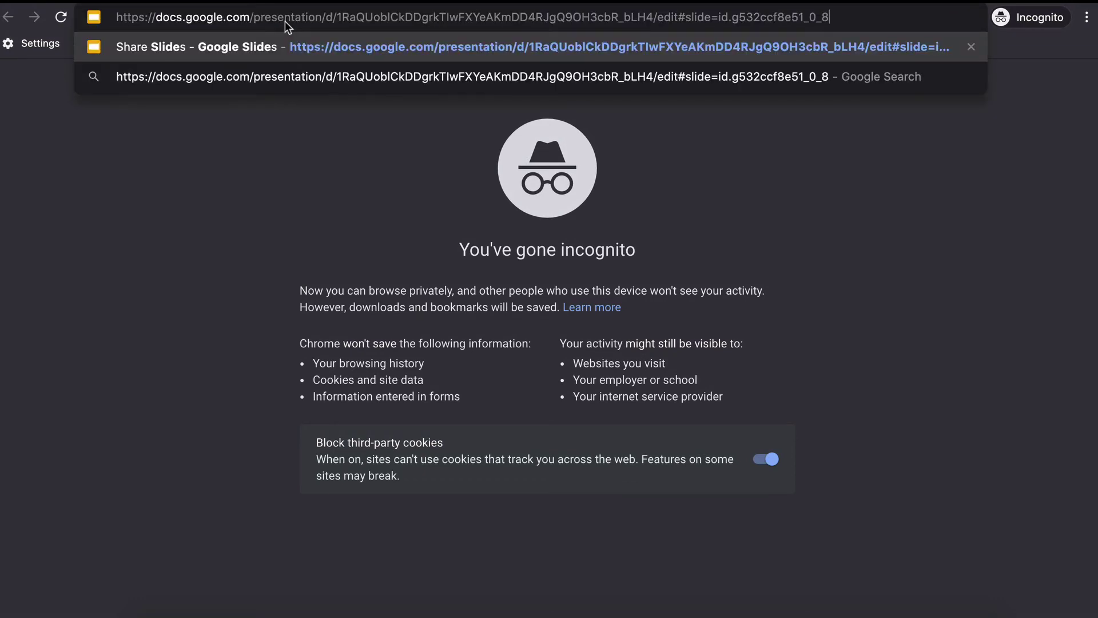
Load the pasted slide 4 link, opening the presentation view-only on the goldfish slide.
{"action": "key", "text": "Return"}
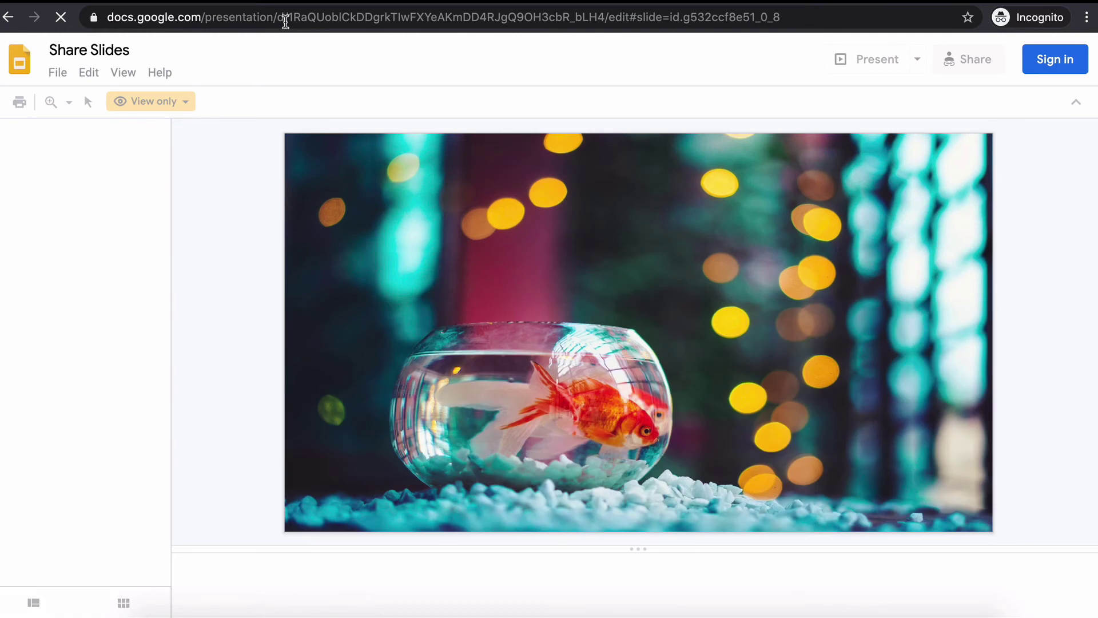